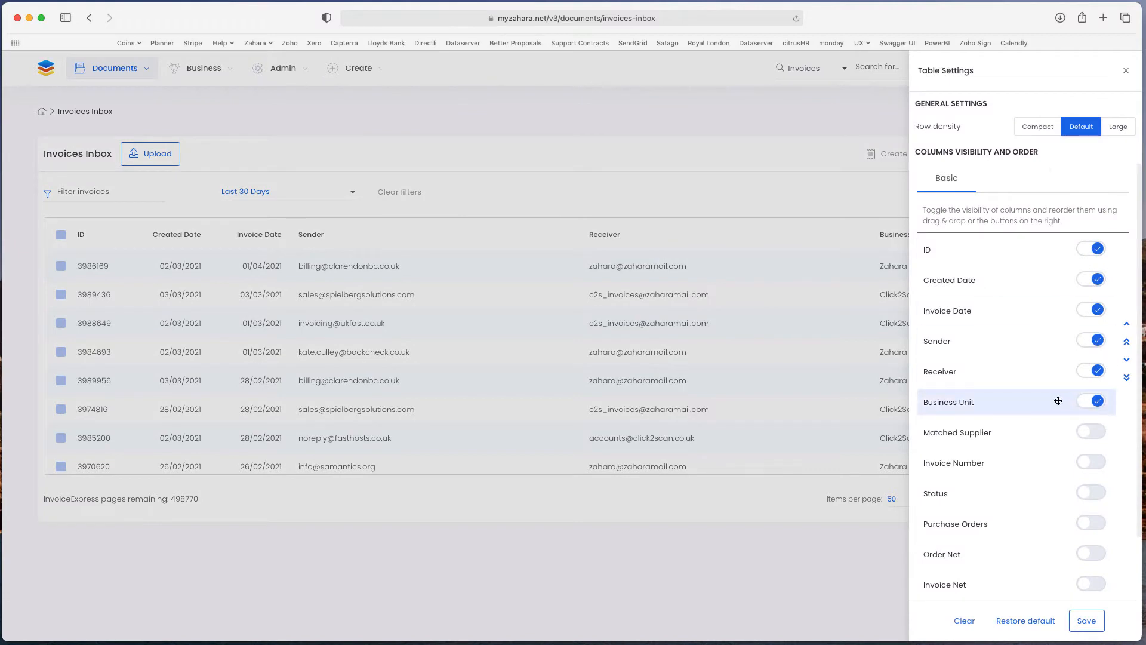
Step: Show the Matched Supplier, Invoice Number, Purchase Orders, Order Net and Invoice Net columns in the invoices inbox and save the table settings
click(1091, 431)
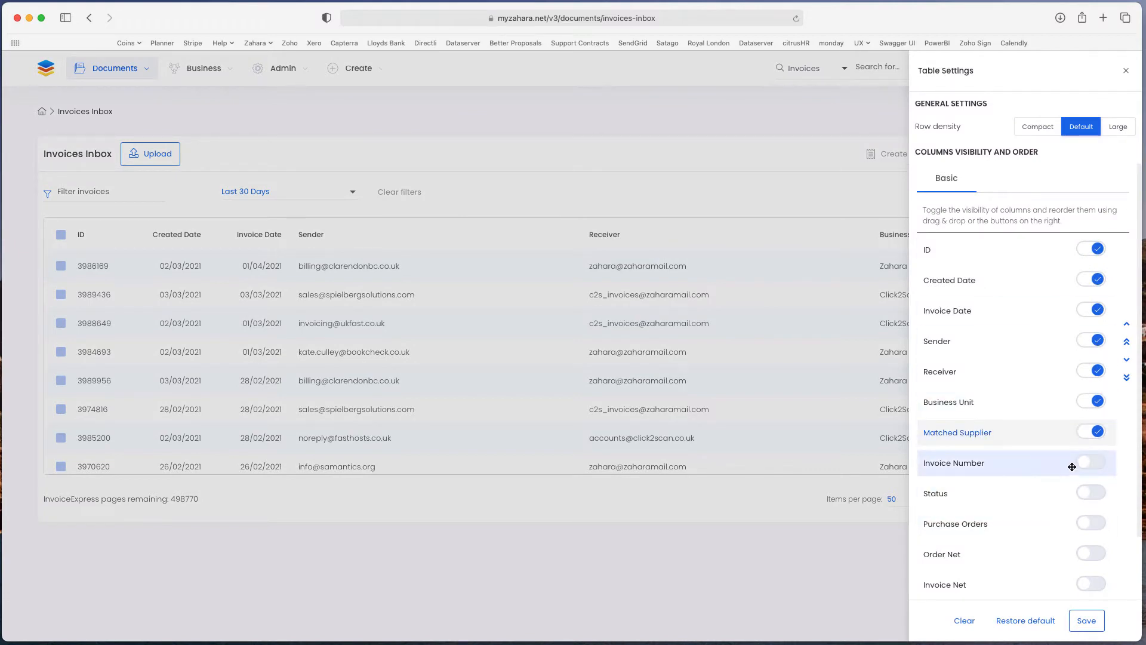
click(1098, 524)
click(1096, 469)
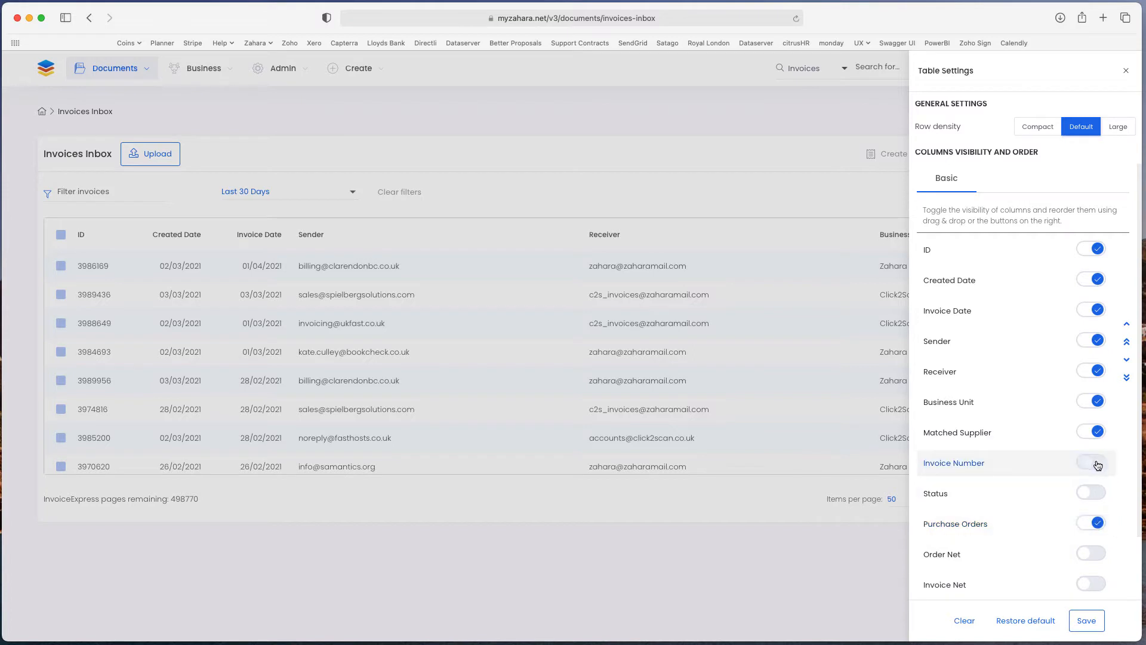
click(1096, 555)
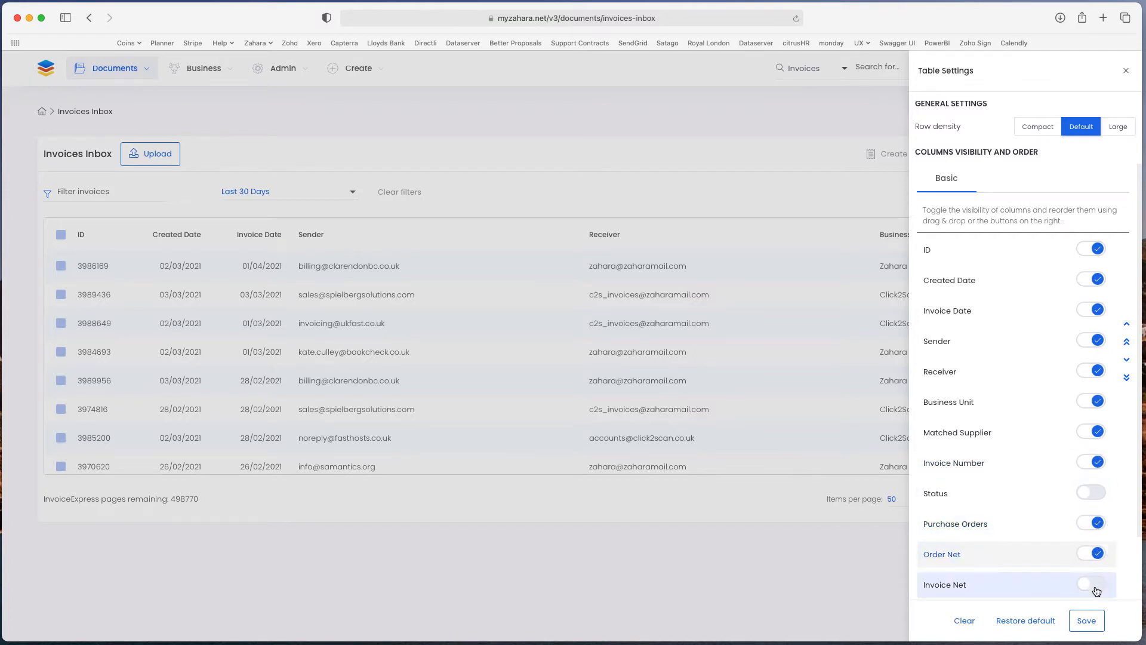
click(1096, 585)
click(1087, 620)
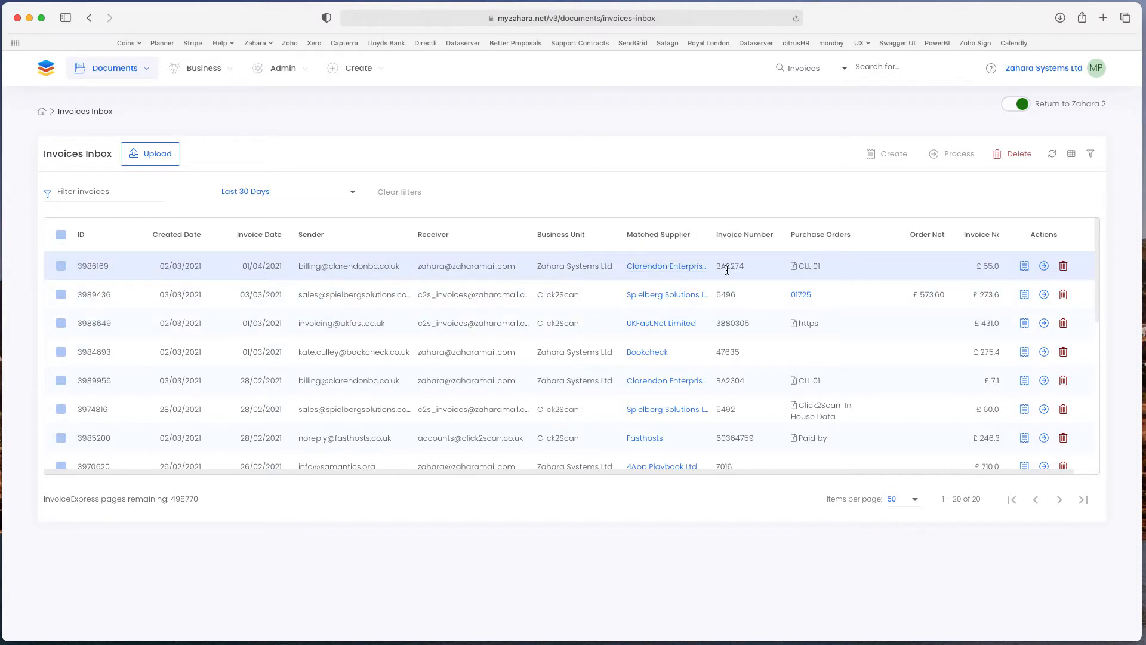
Step: Open the Clarendon Enterprise Centre invoice dated 01/04/2021 for processing and check its PDF against the captured invoice details
mouse_move(814, 265)
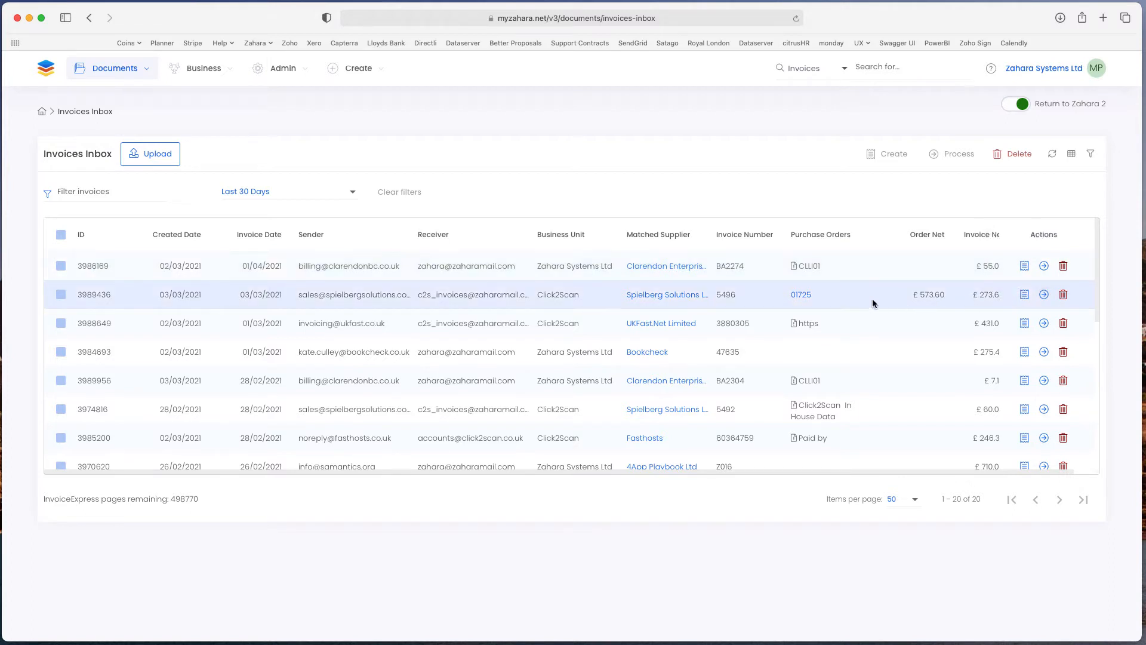
click(1043, 266)
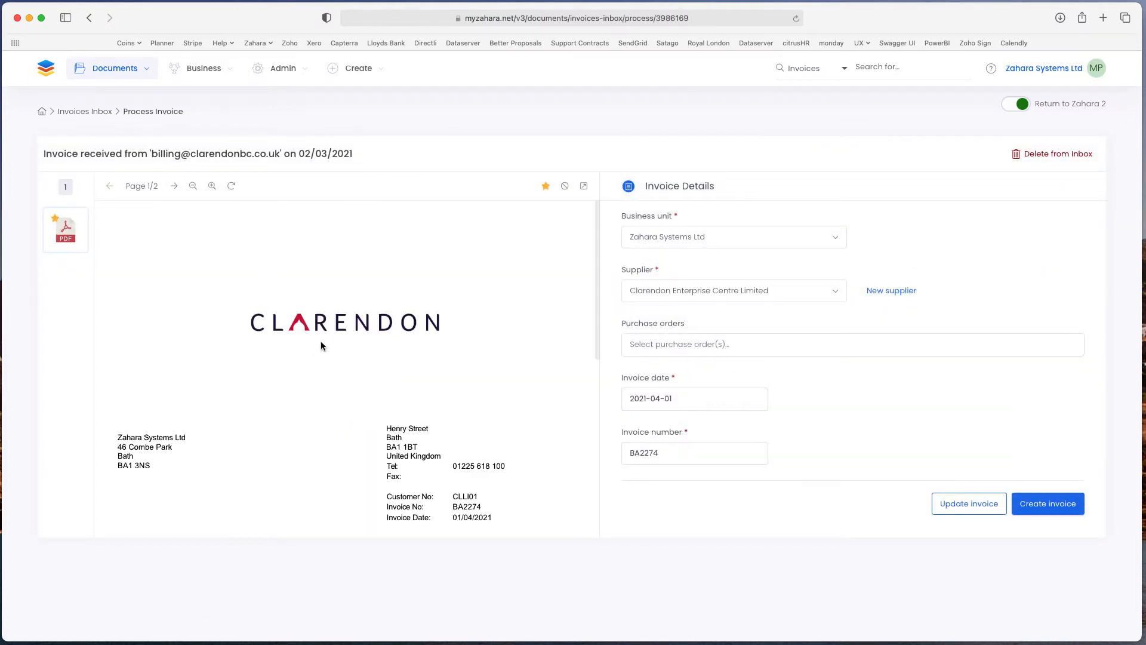
drag(586, 315, 587, 453)
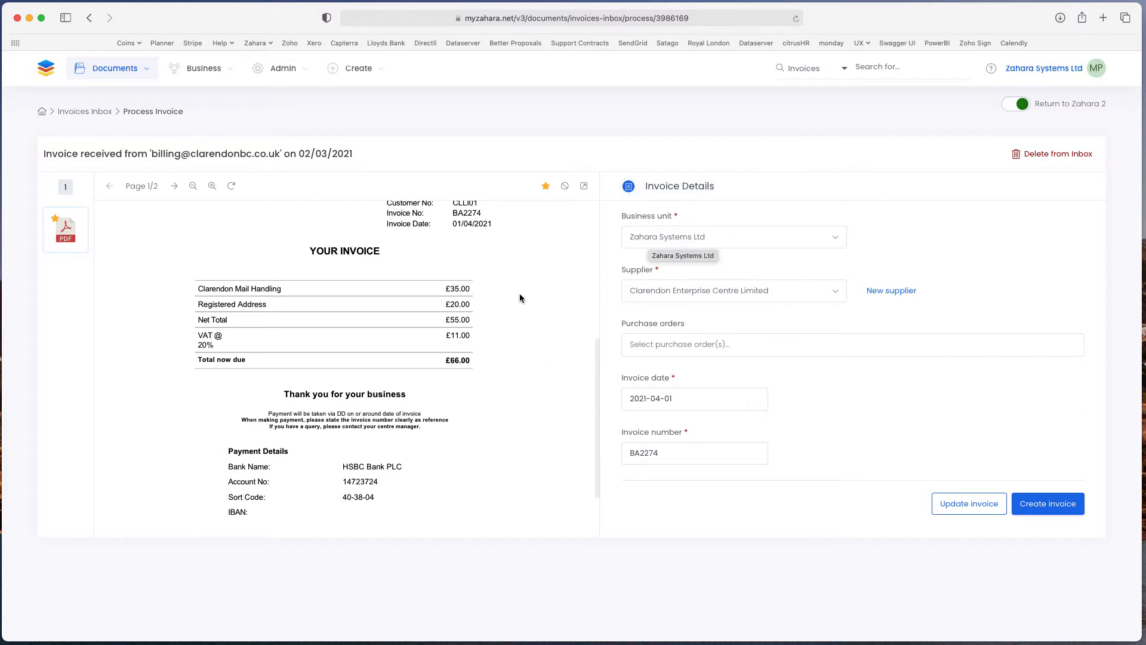
scroll(519, 298, up, 5)
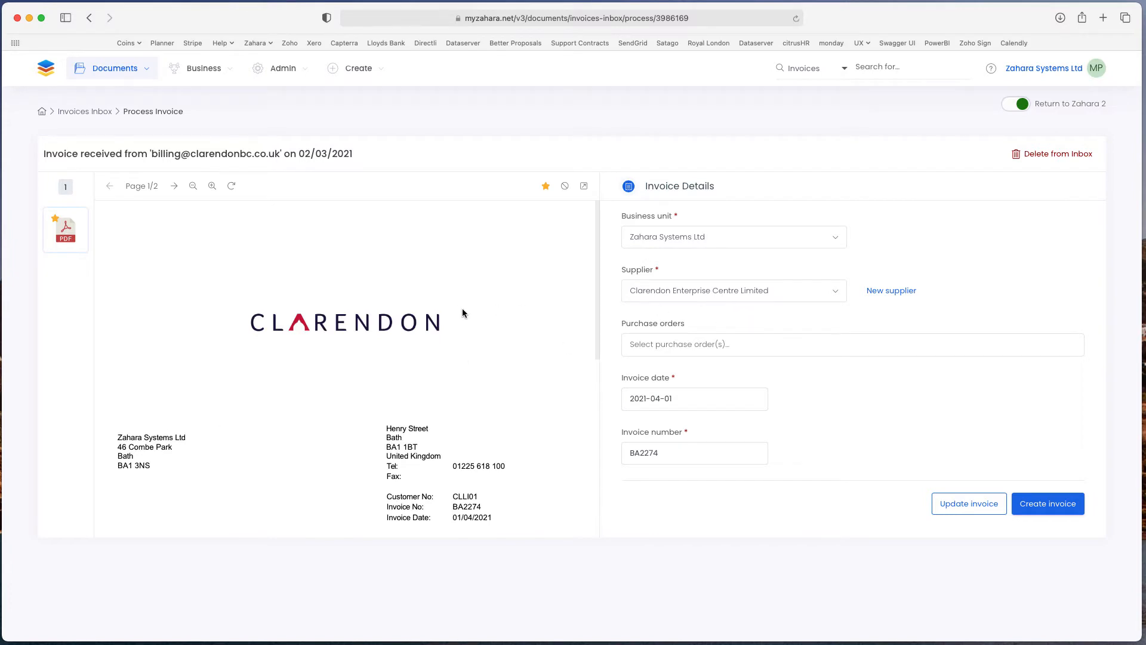
scroll(458, 309, down, 5)
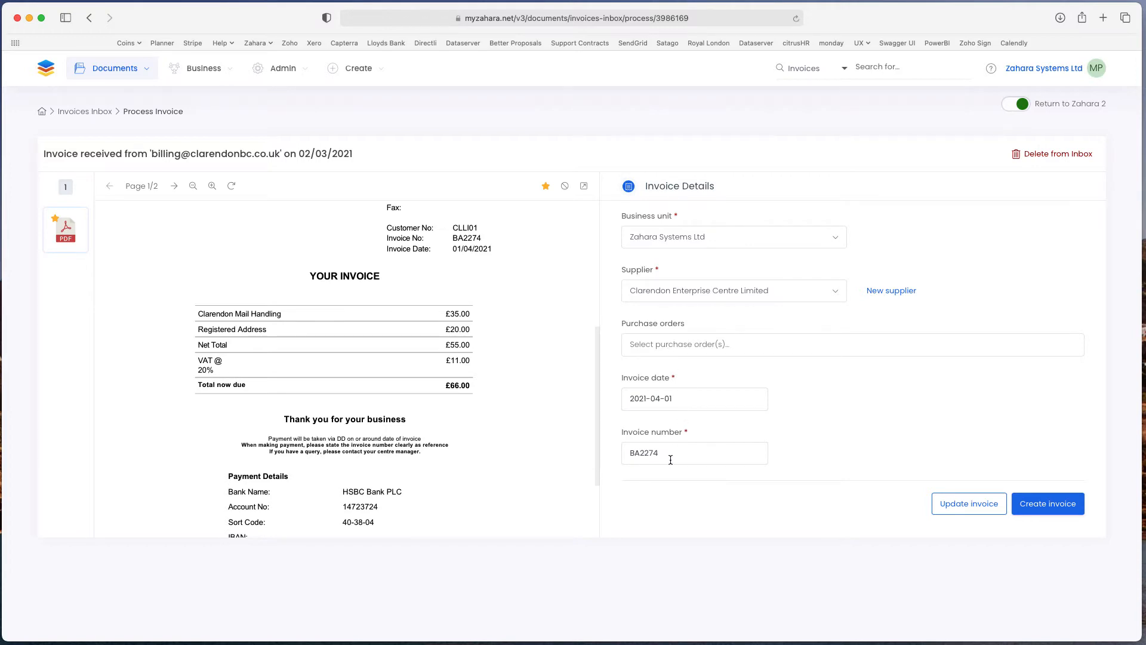
scroll(543, 394, up, 3)
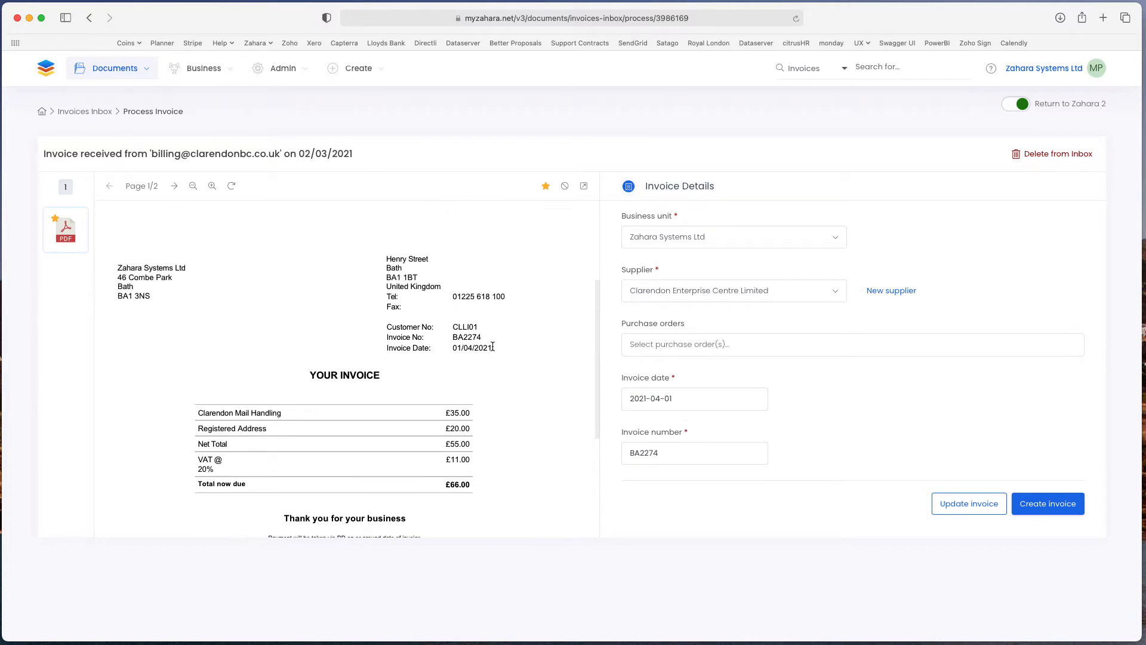
Step: Start creating the Clarendon invoice and review its header fields, line items, nominal codes and totals
click(1044, 508)
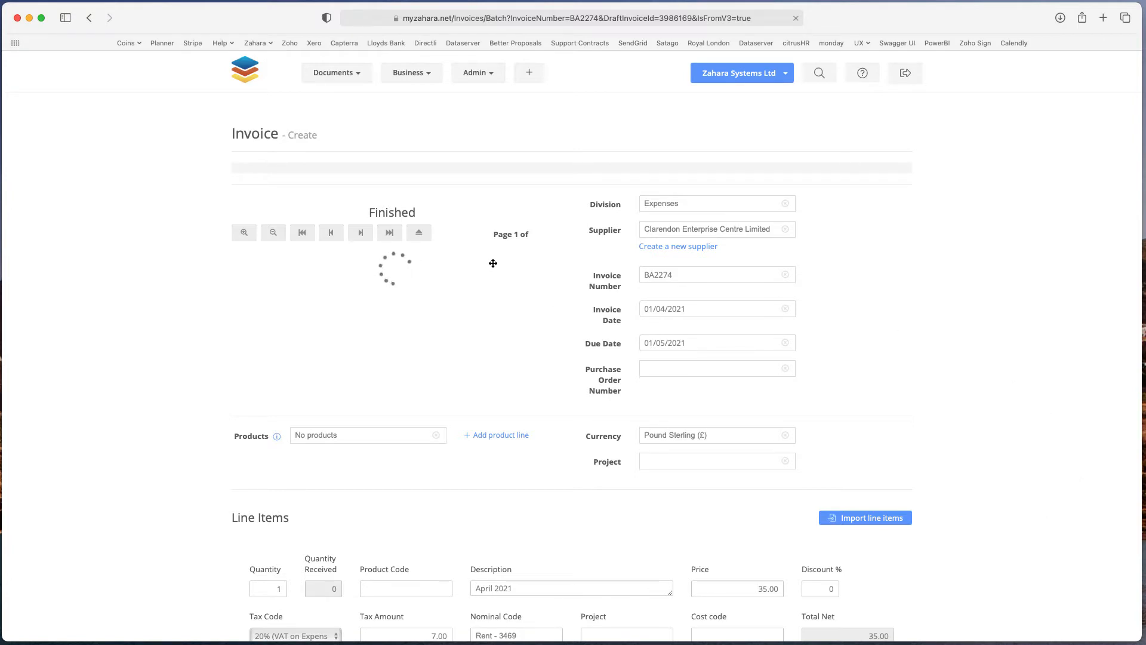
scroll(928, 339, down, 5)
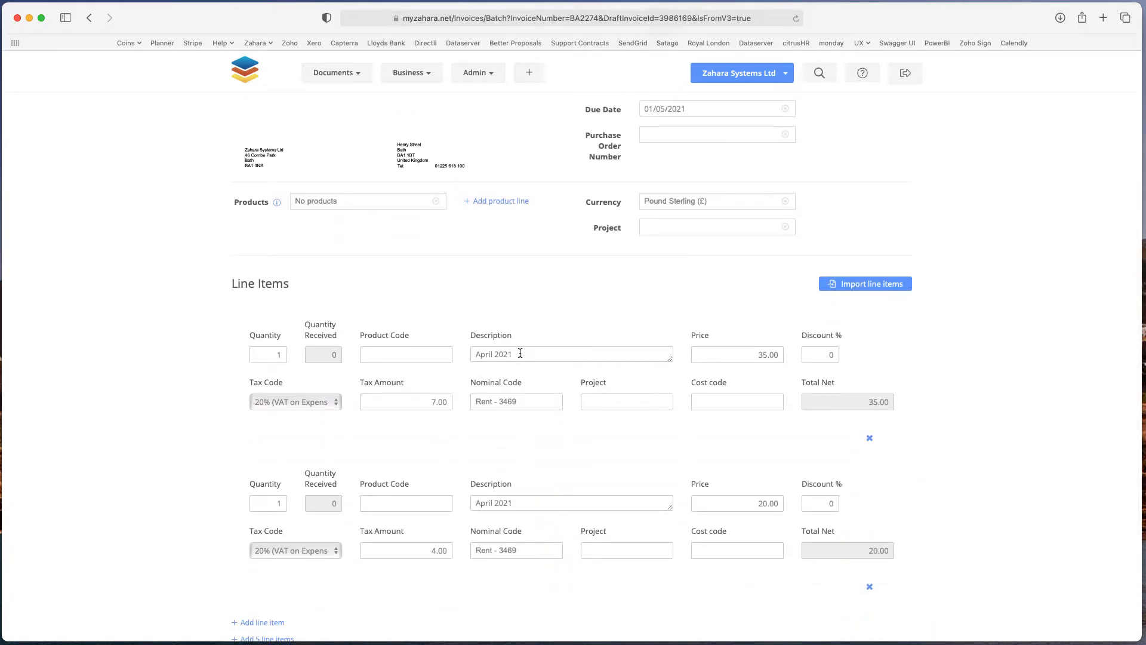
scroll(520, 353, down, 4)
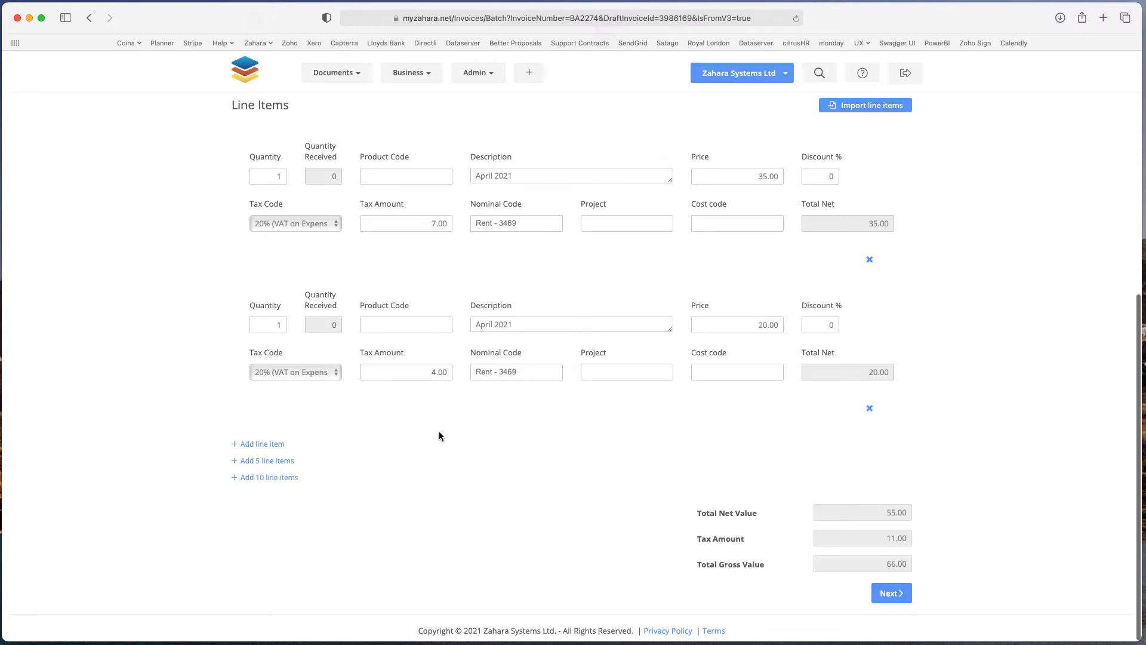
scroll(439, 431, up, 3)
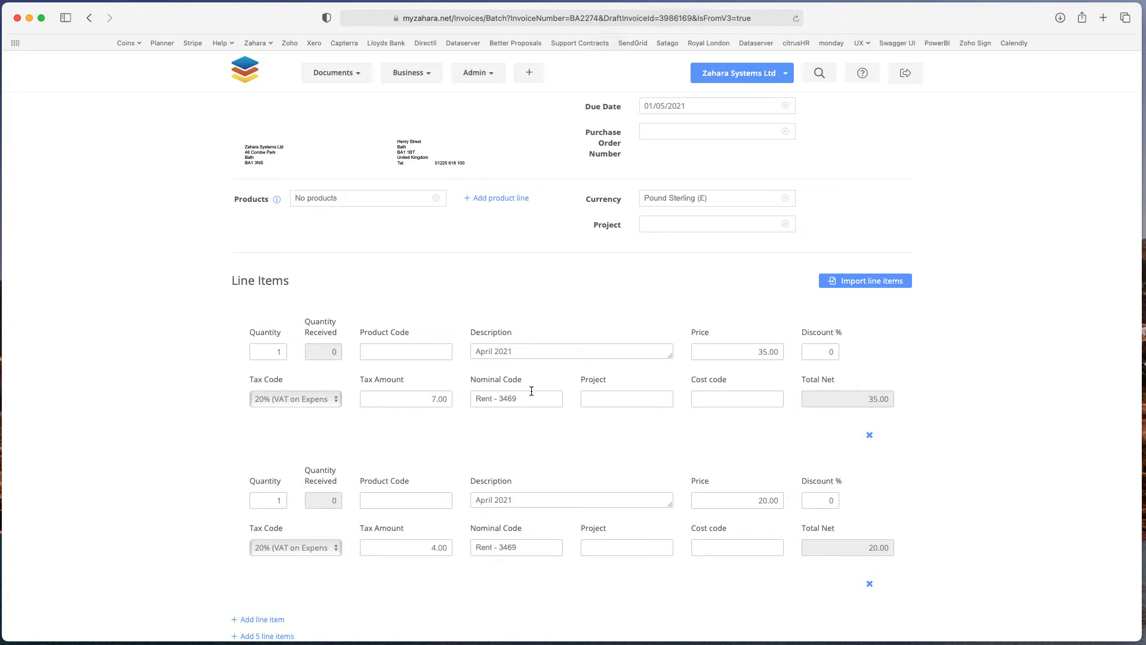
scroll(531, 382, up, 5)
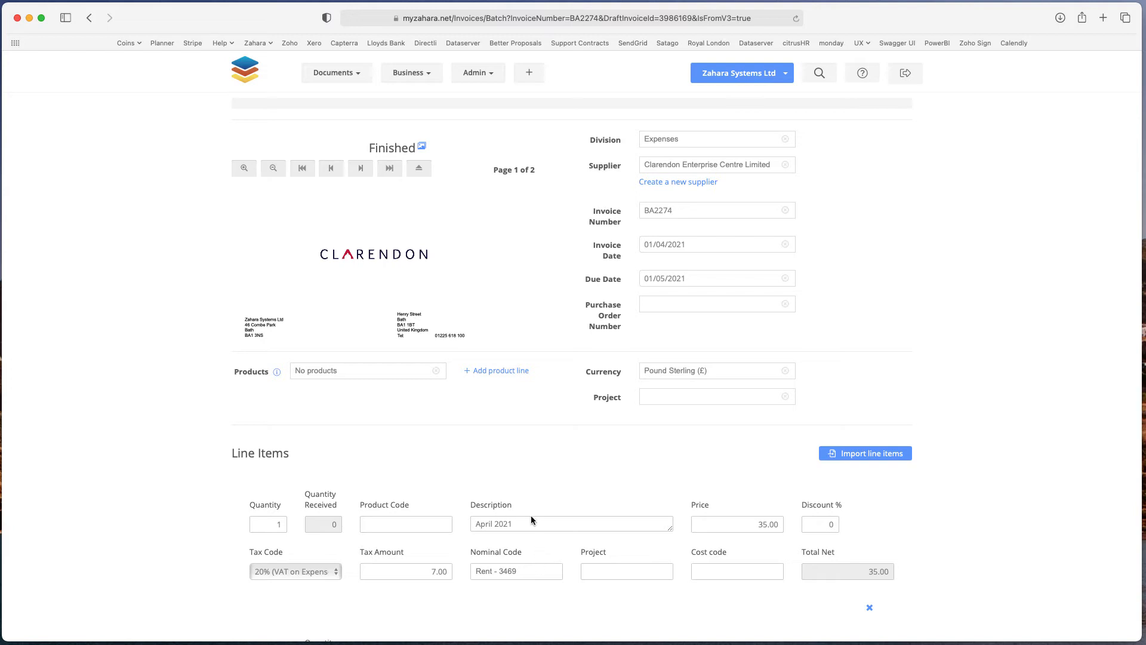
scroll(530, 438, down, 6)
Step: Accept the line items, keep the Invoices approval workflow, and create the Clarendon invoice from the overview
click(895, 593)
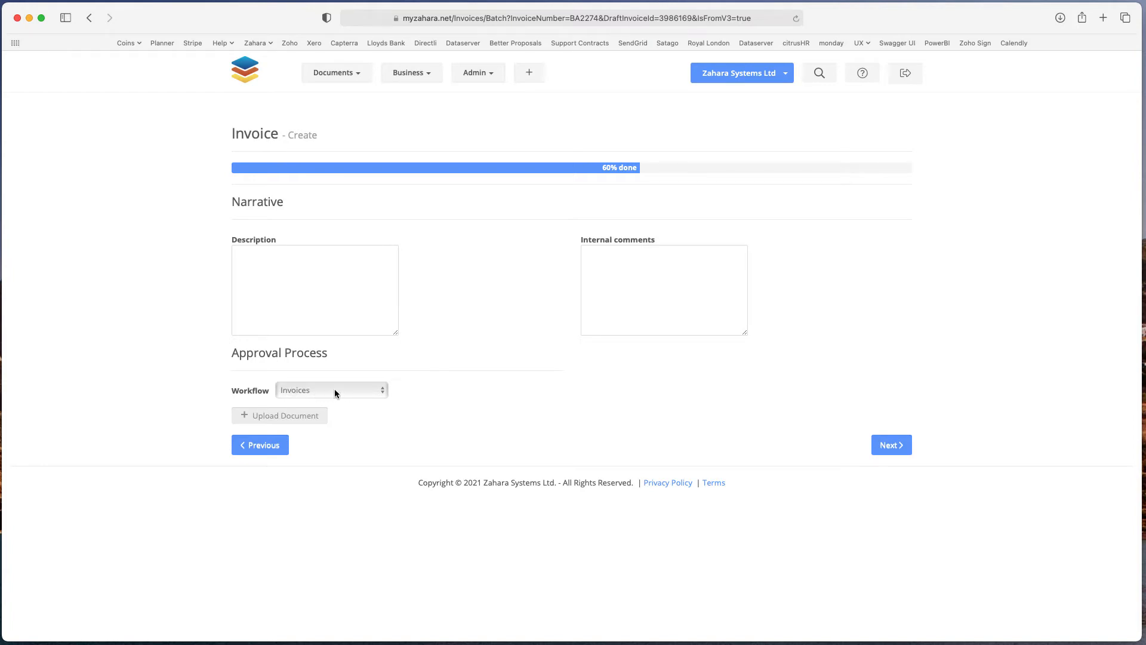
click(890, 444)
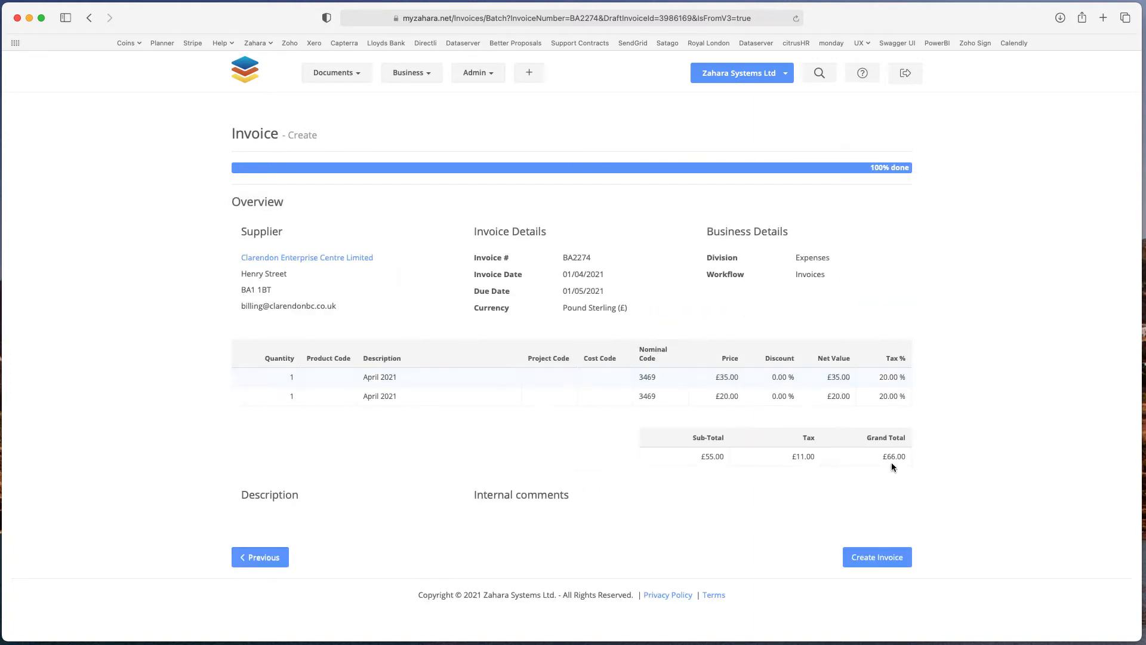
click(872, 560)
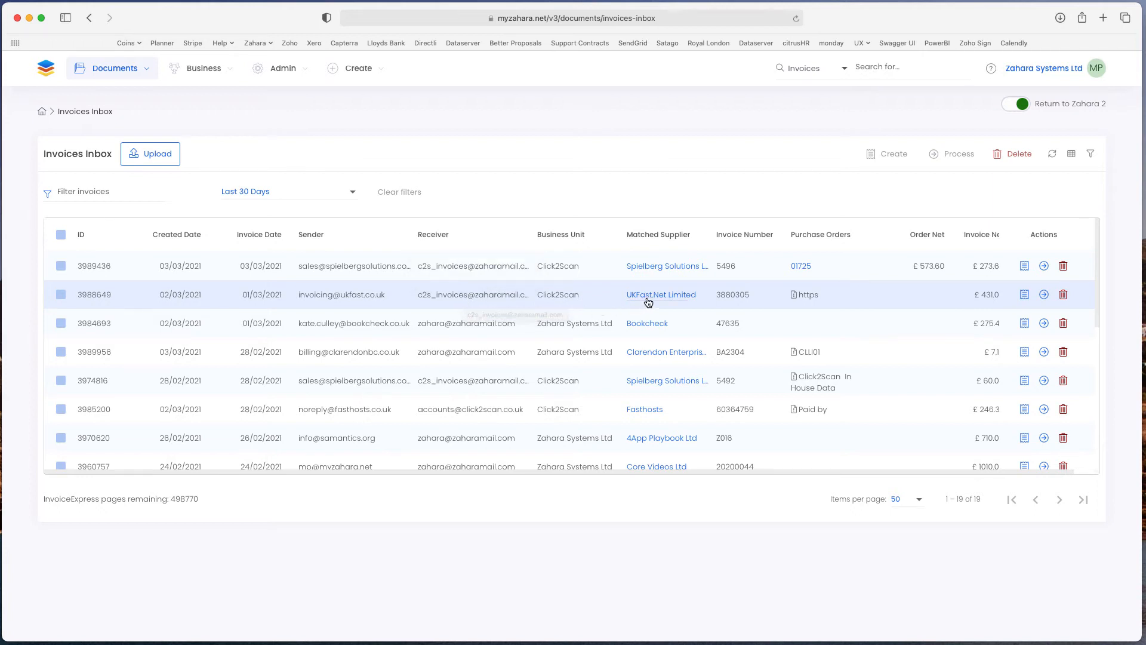
Step: Open the UKFast.Net Limited invoice for processing and check its PDF against the captured supplier, date and invoice number
click(1043, 295)
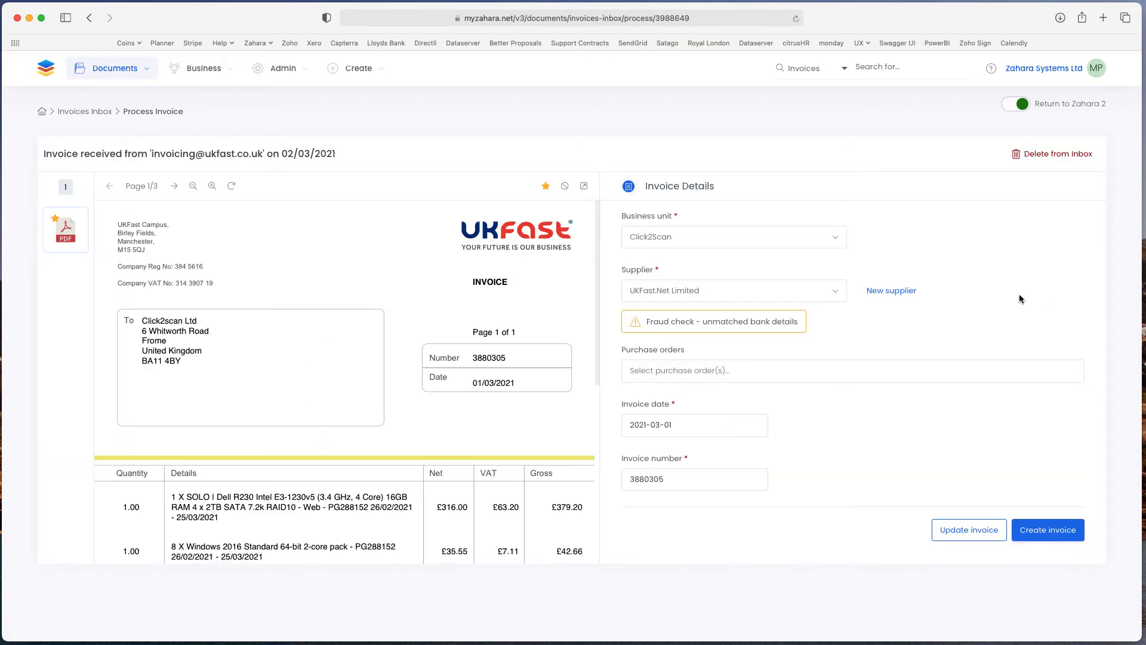
scroll(504, 309, down, 5)
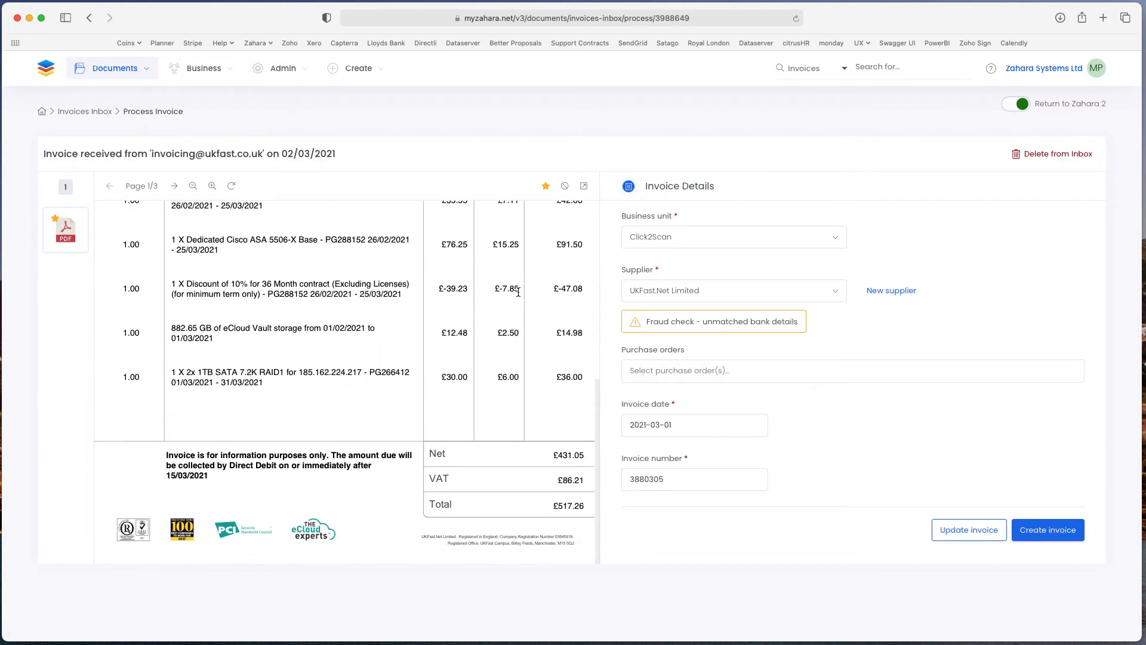
scroll(513, 301, up, 4)
scroll(518, 295, up, 1)
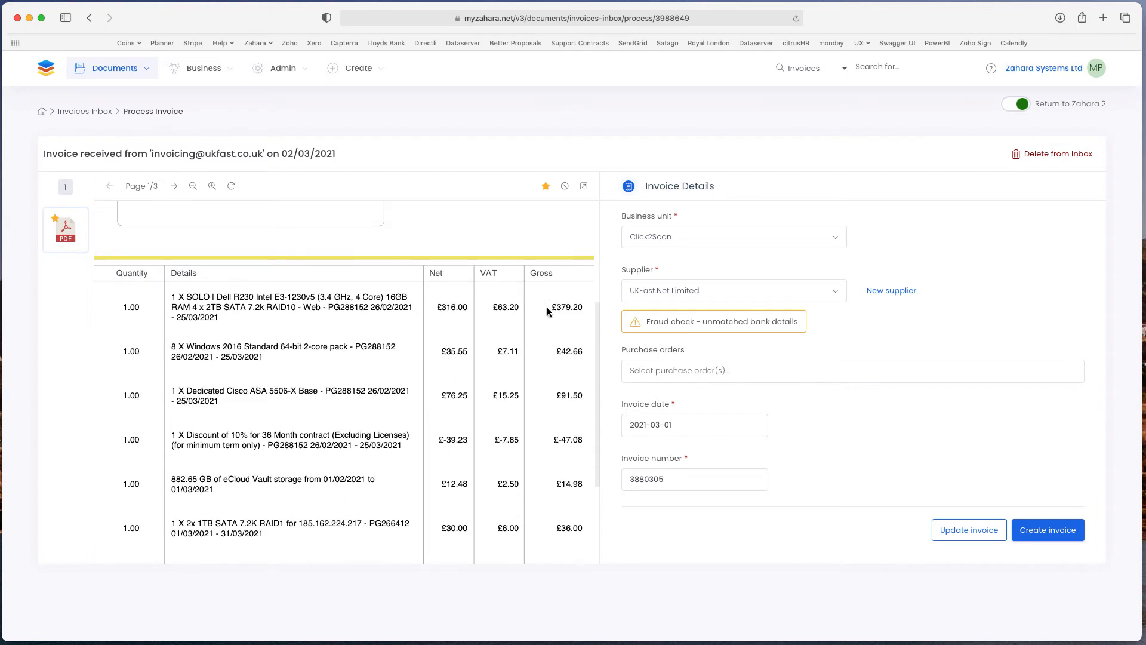
click(678, 481)
scroll(476, 422, up, 5)
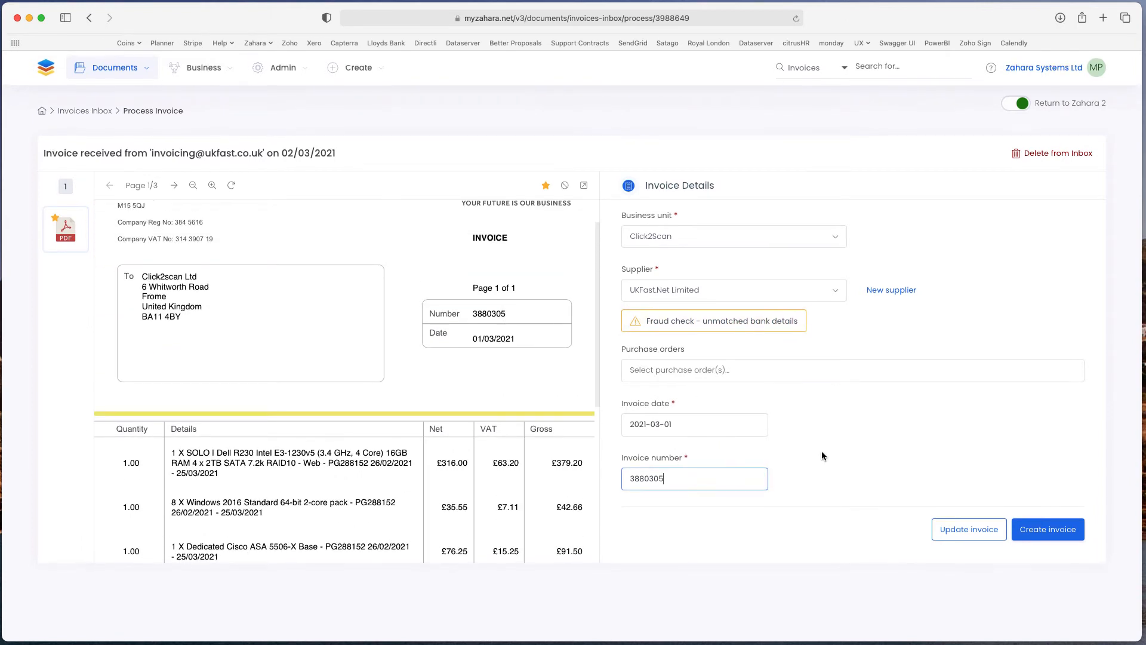
Step: Return to the invoices inbox and create the UKFast.Net Limited invoice directly from its row with the default workflow
click(88, 112)
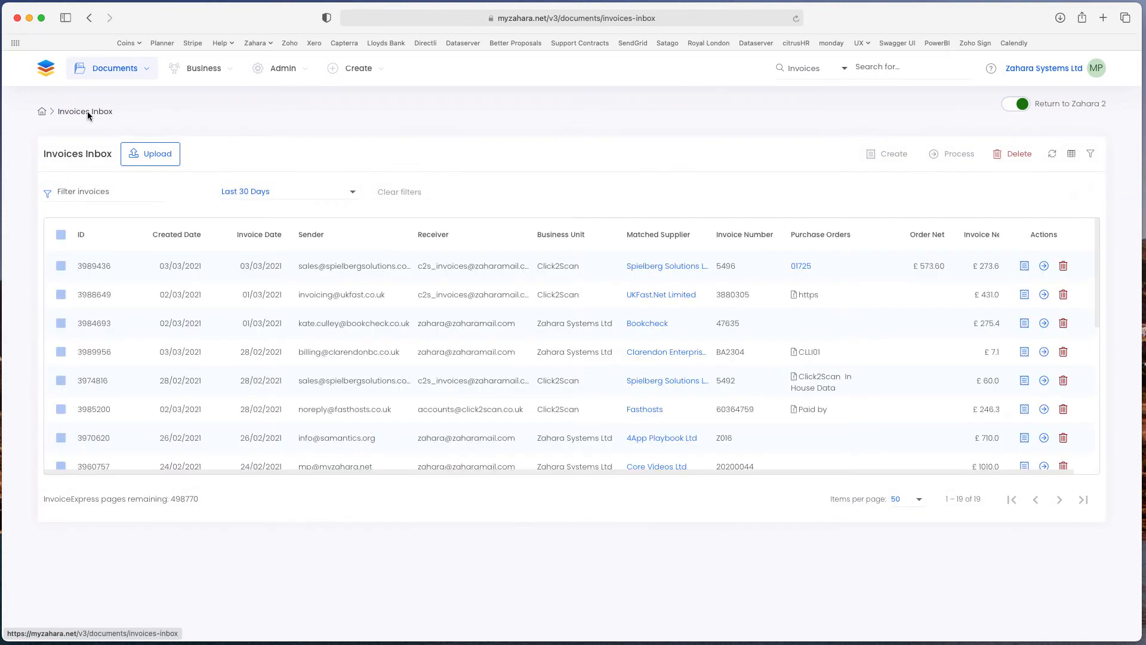
click(1024, 296)
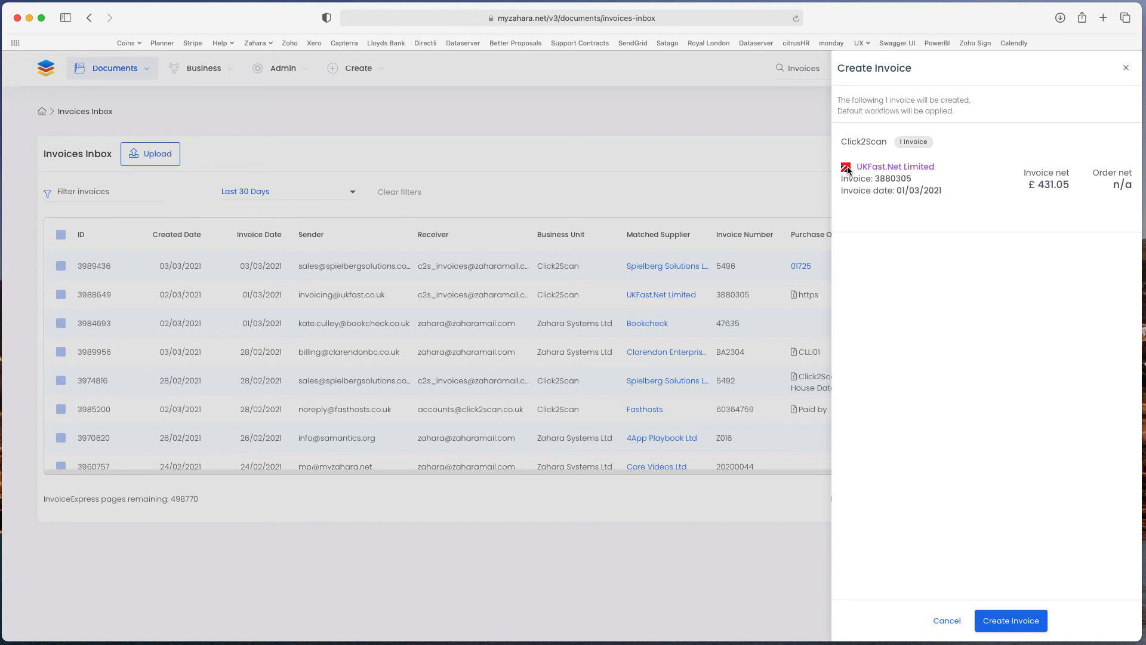
click(1000, 622)
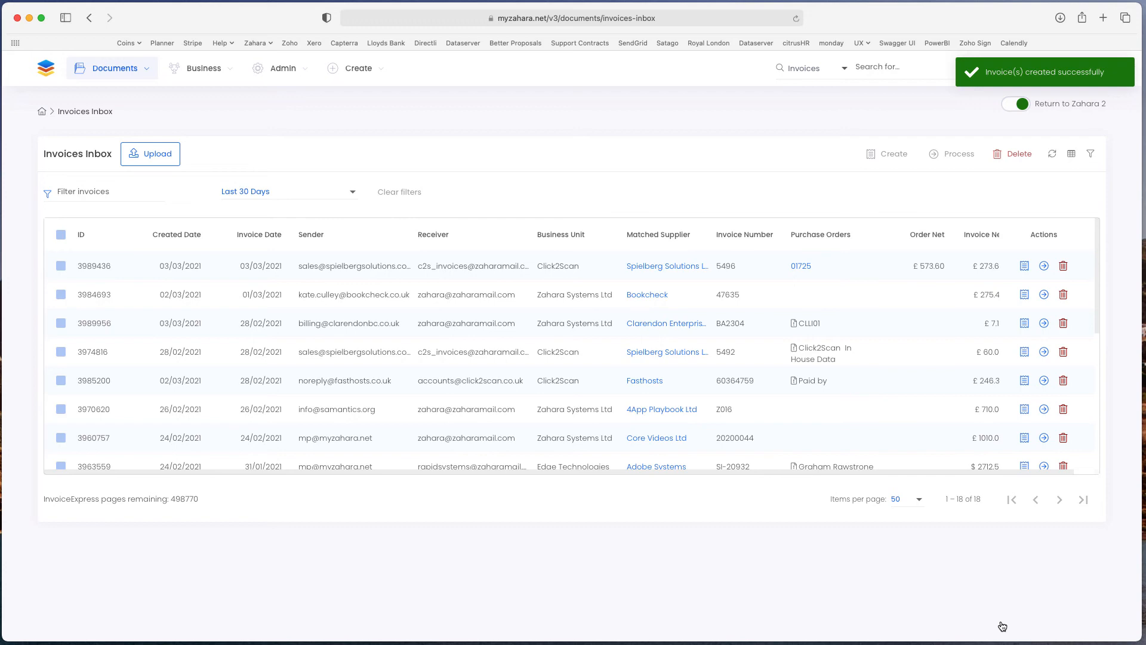
Step: Open the last Spielberg Solutions invoice in the inbox for processing and compare its PDF with the captured details and matched purchase order
scroll(876, 416, down, 5)
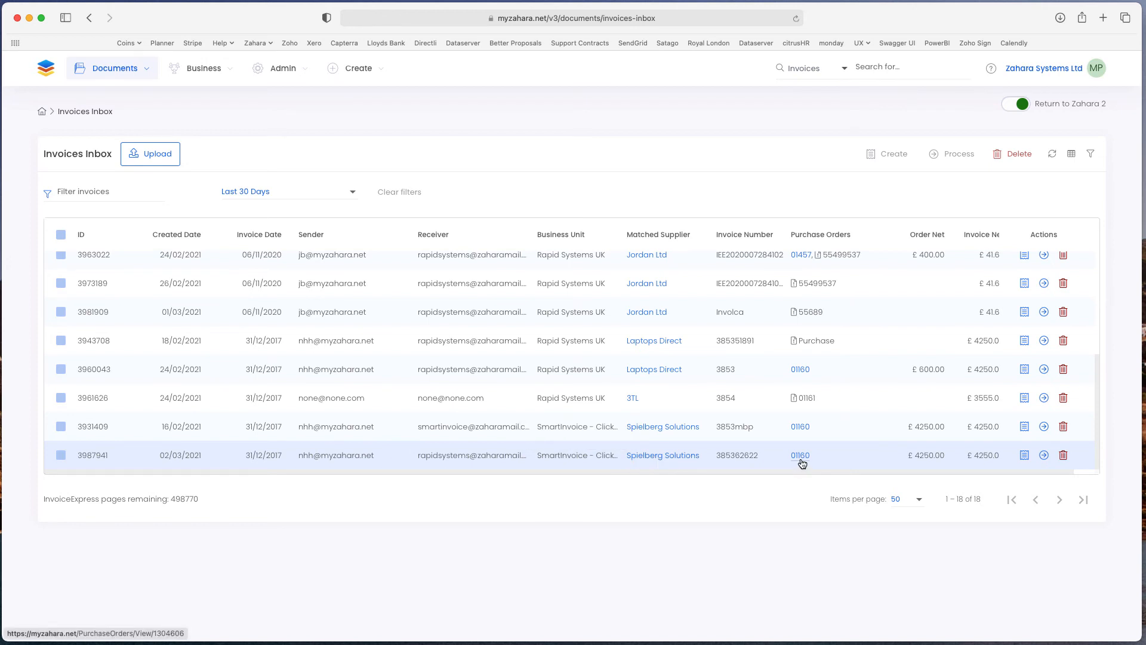
click(1045, 456)
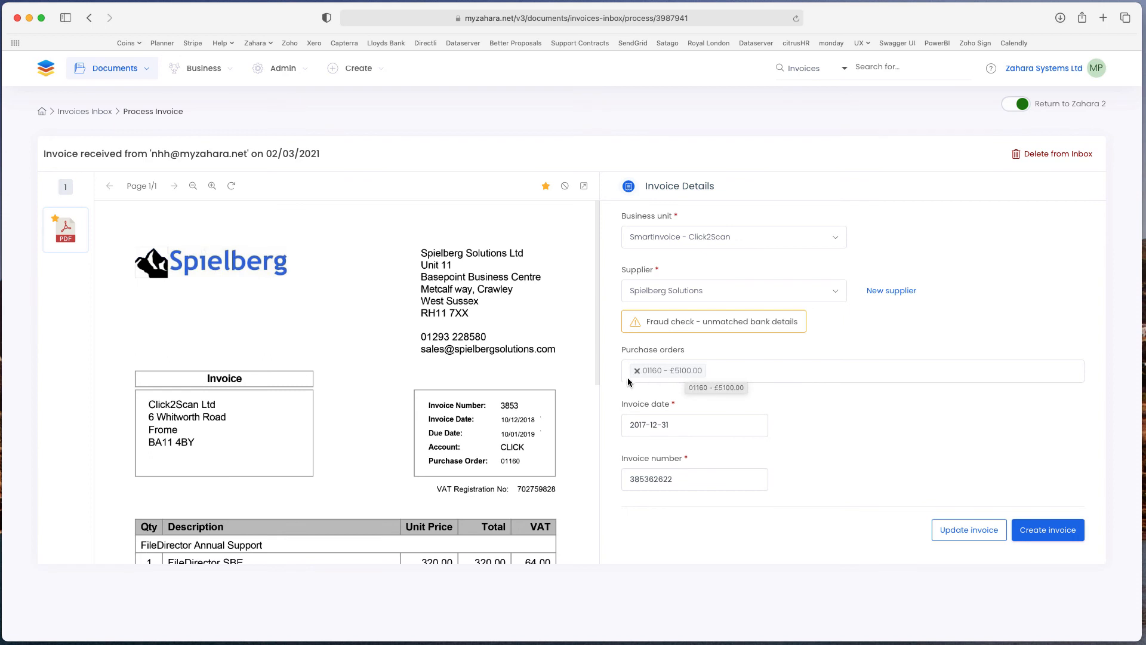
drag(598, 366, 588, 518)
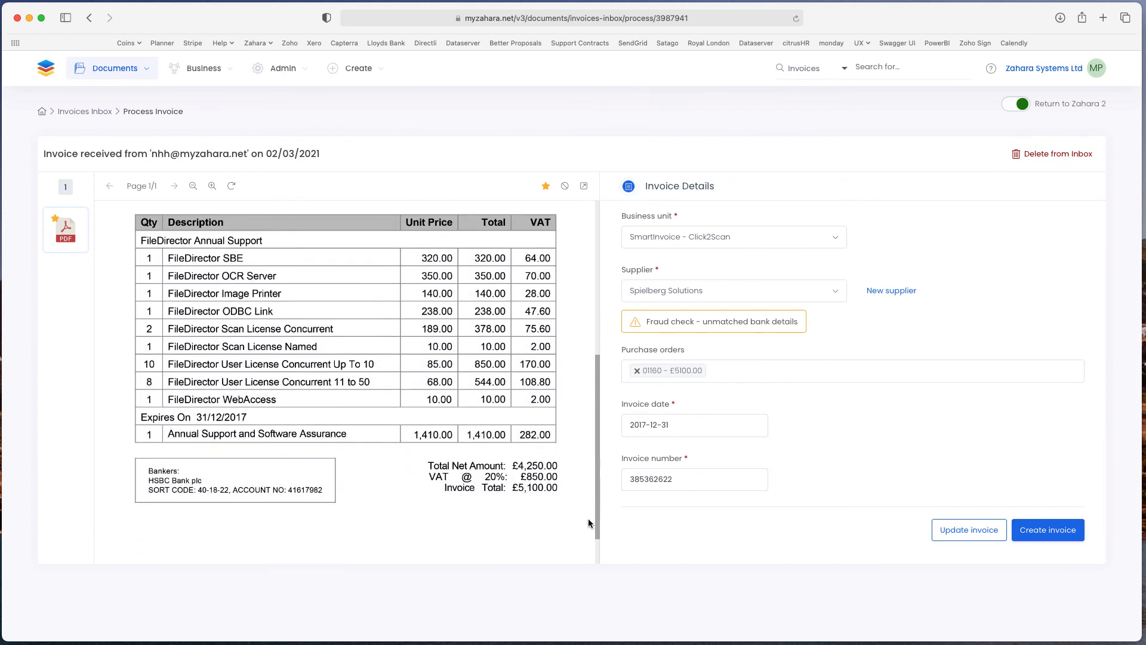
scroll(551, 493, down, 1)
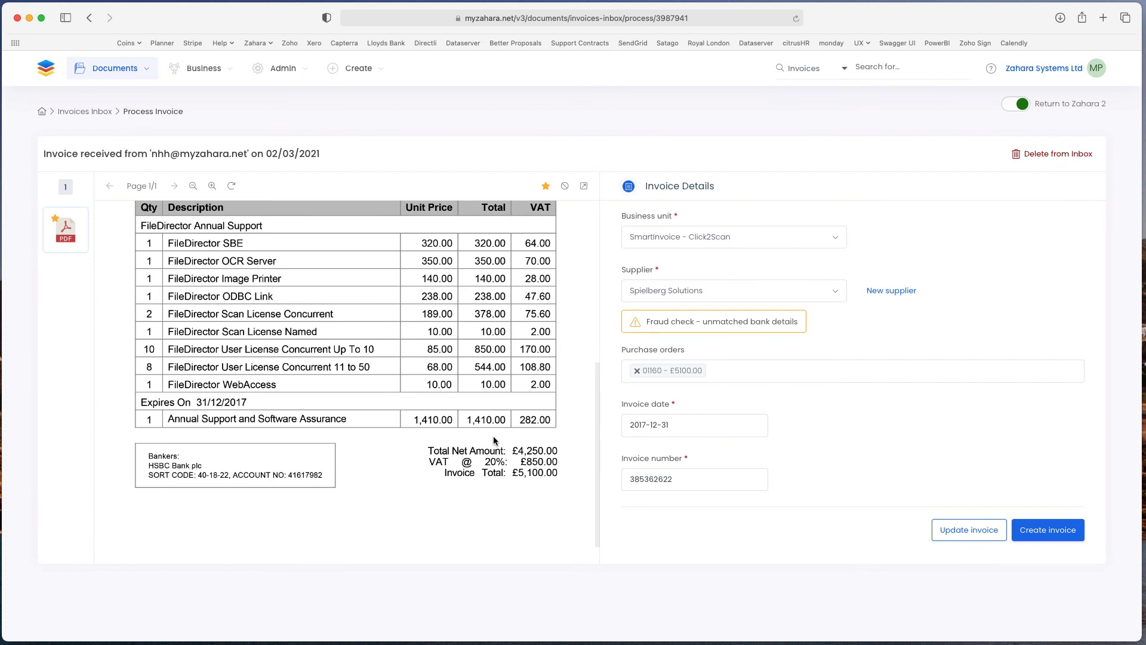
scroll(493, 440, up, 5)
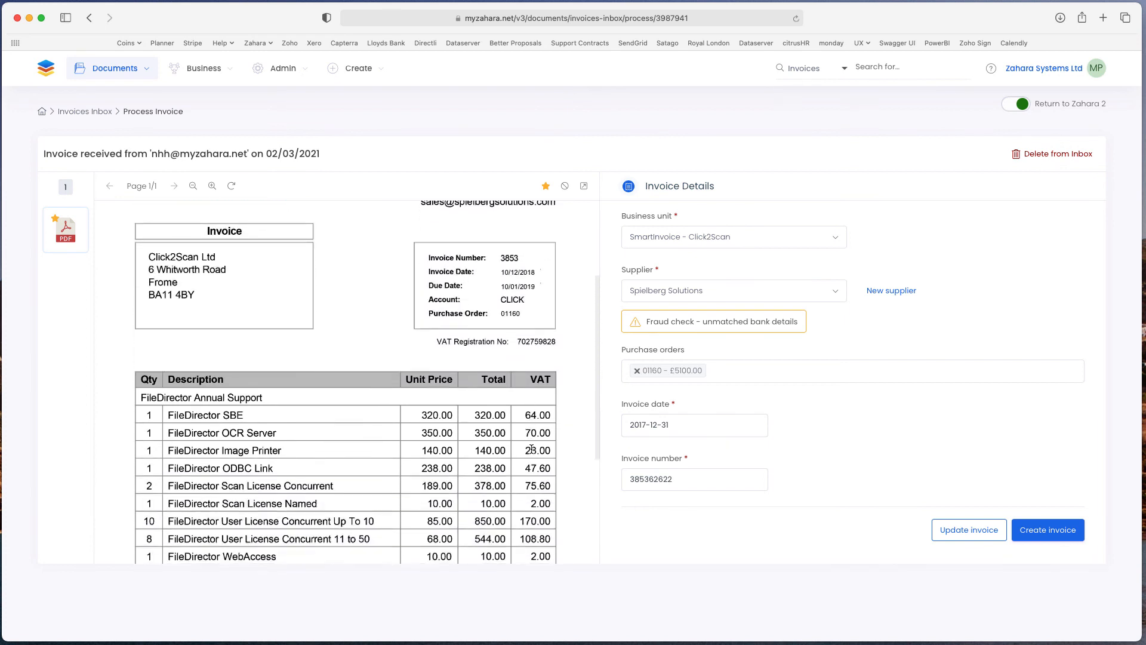
scroll(531, 449, down, 5)
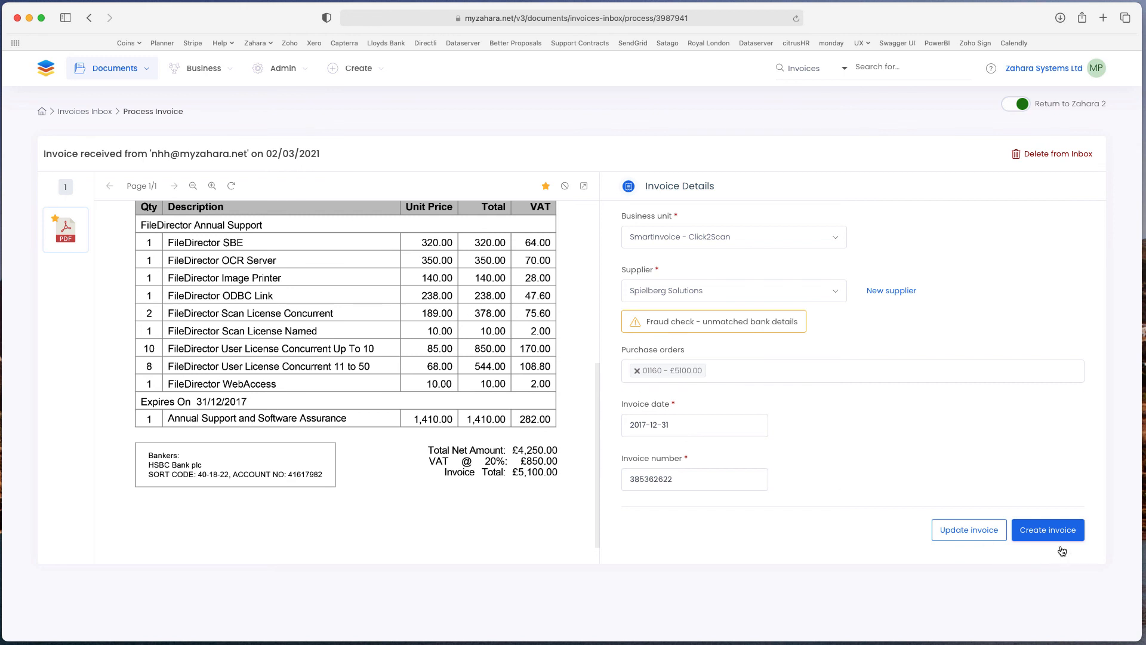
Step: Start creating the Spielberg Solutions invoice and review its header, purchase order line quantities and totals
click(1045, 535)
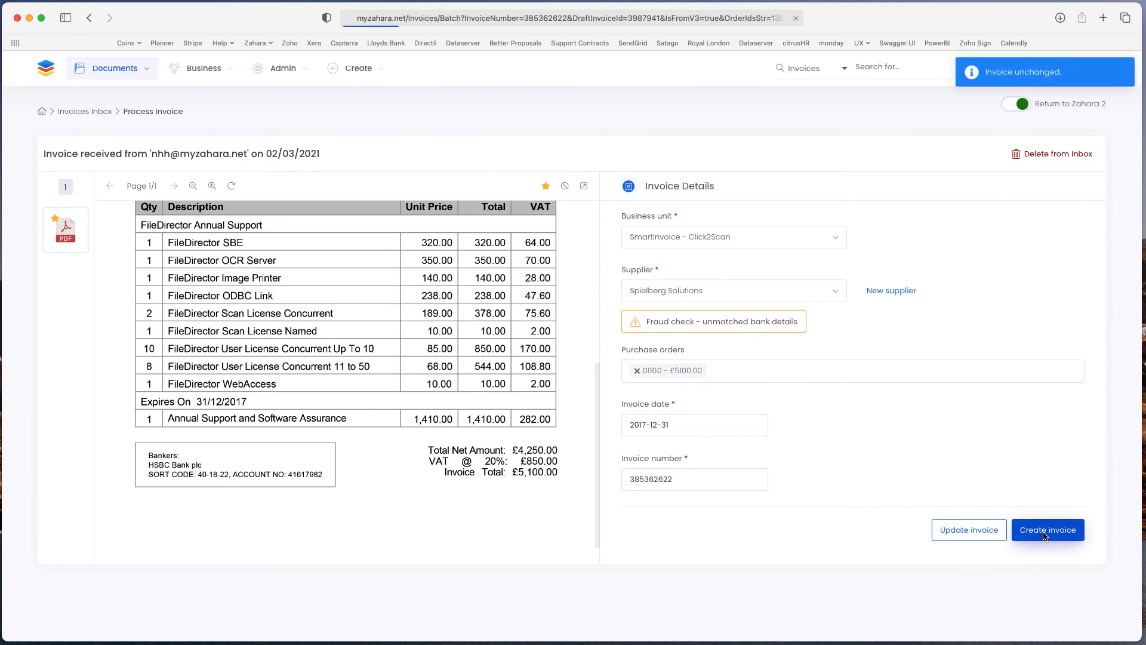
scroll(808, 504, down, 5)
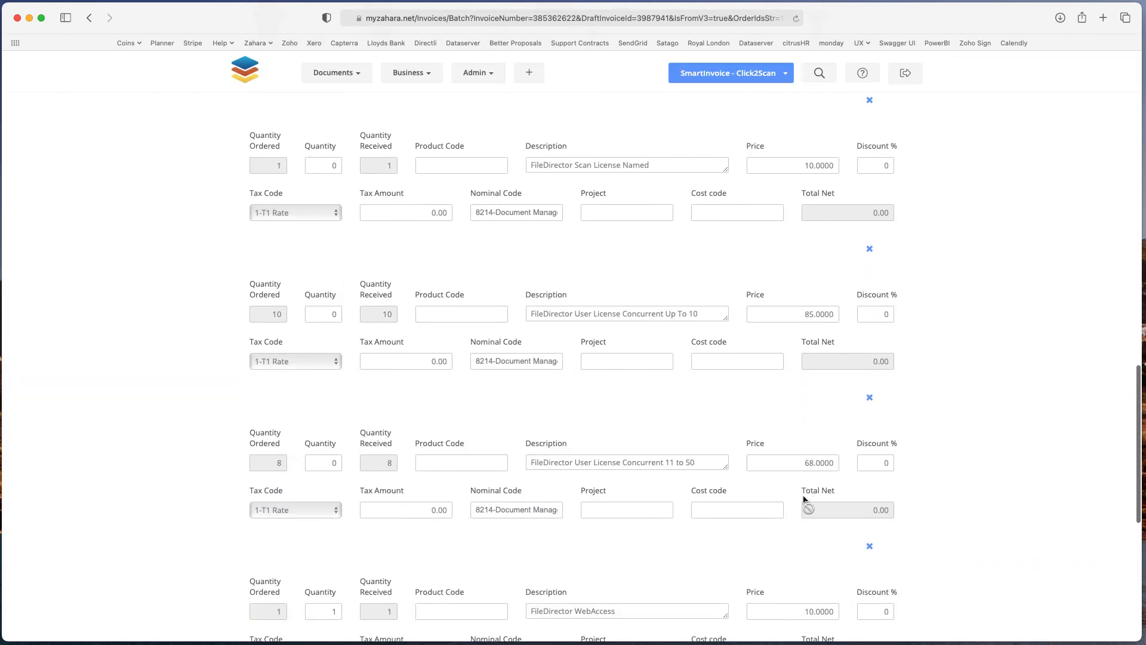
scroll(805, 501, down, 6)
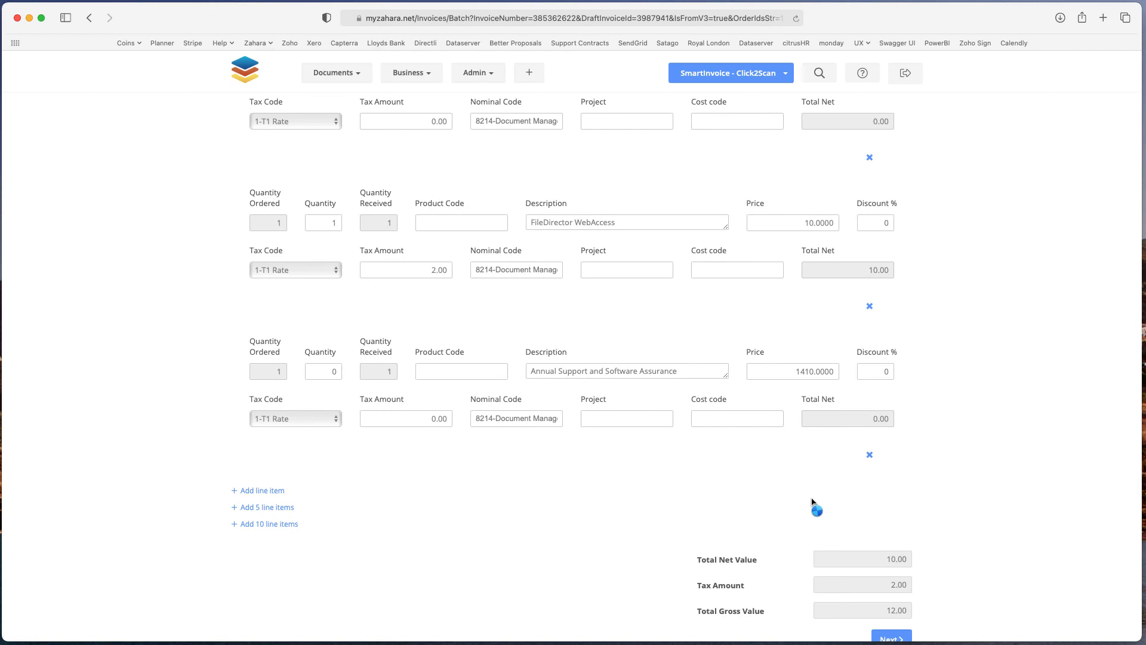
scroll(808, 496, up, 15)
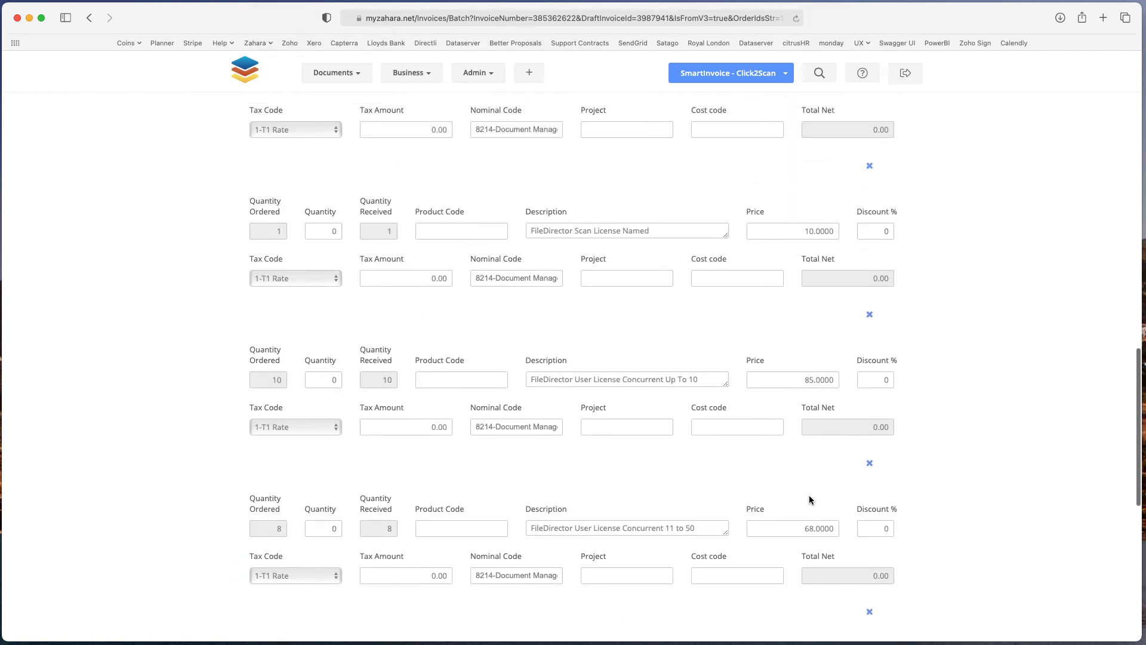
scroll(808, 500, up, 8)
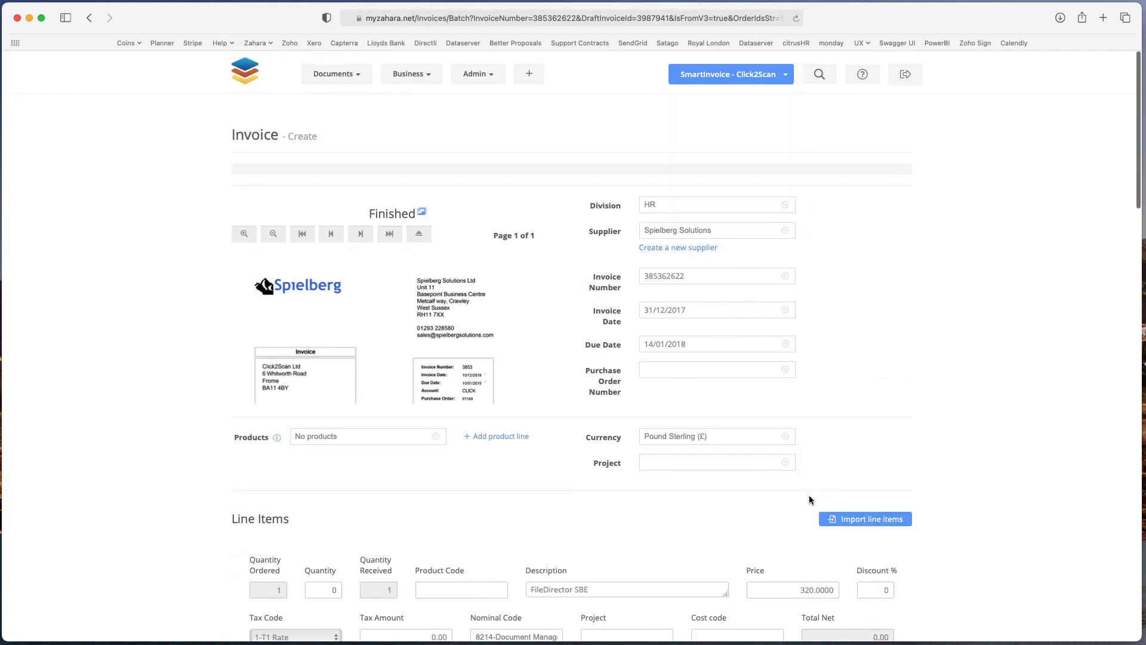
Step: Open the list of business areas
click(388, 65)
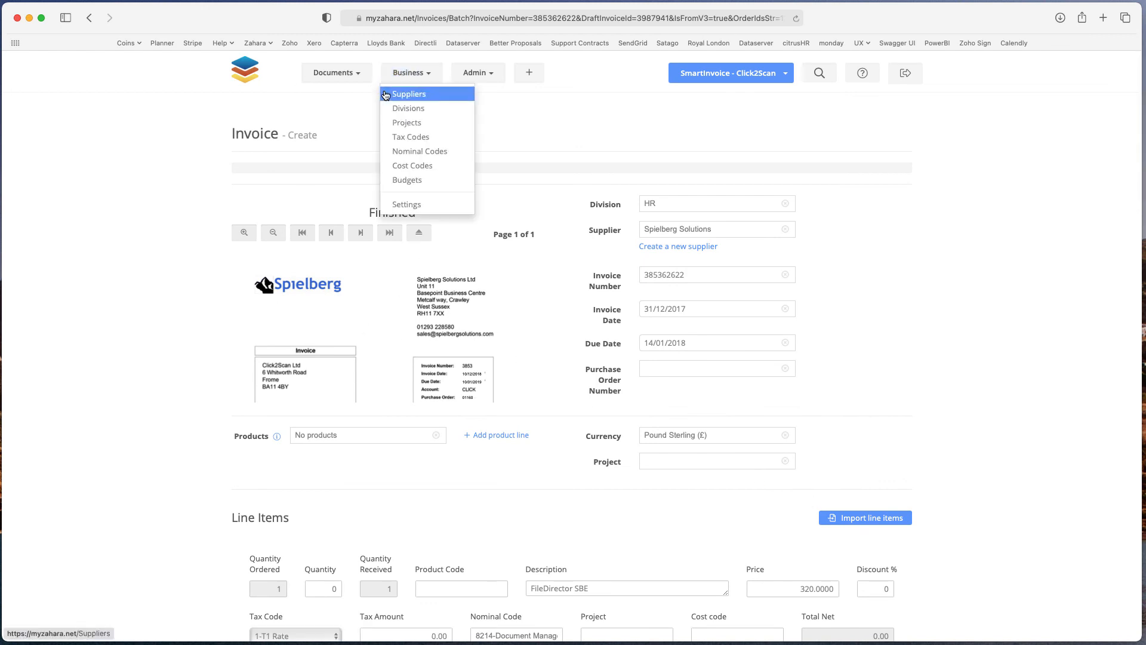